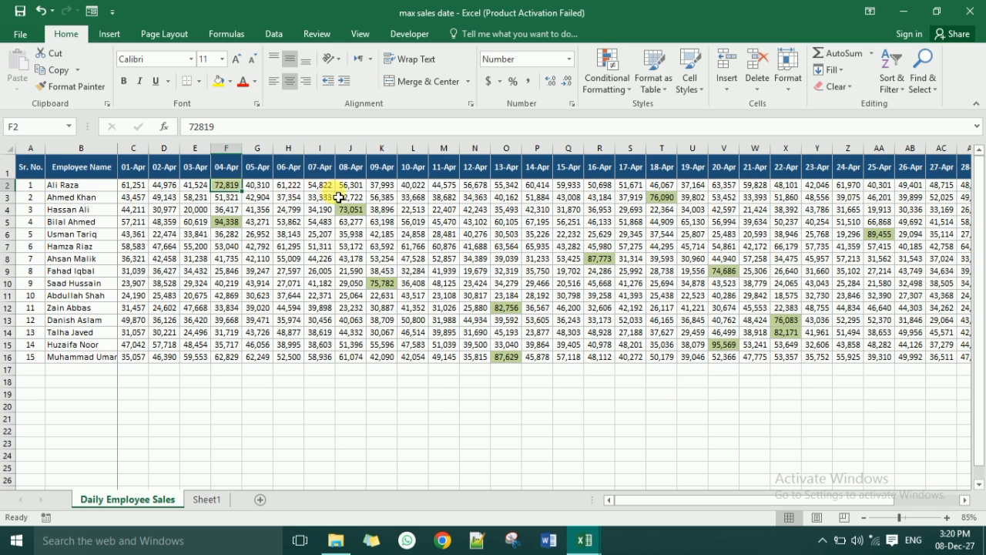
left_click(661, 197)
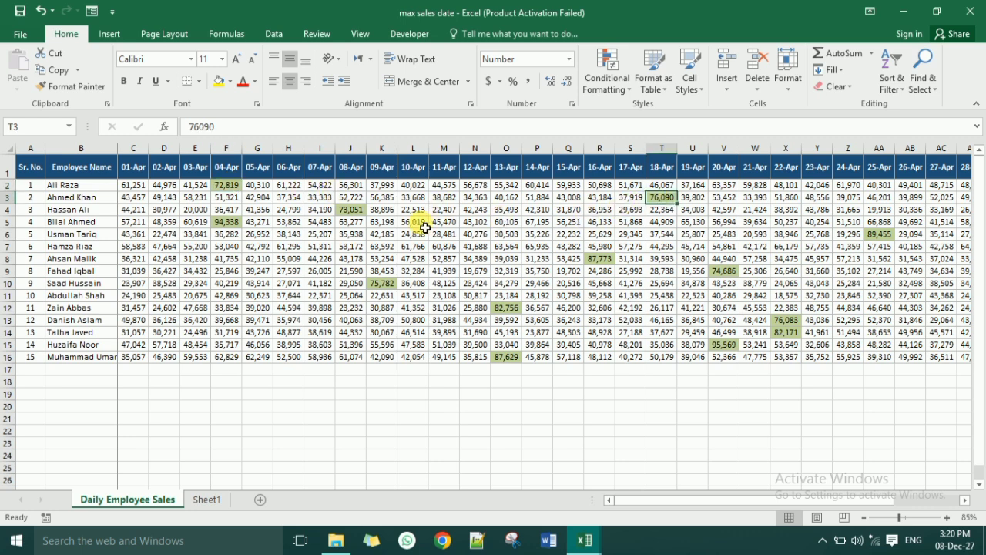
left_click(351, 209)
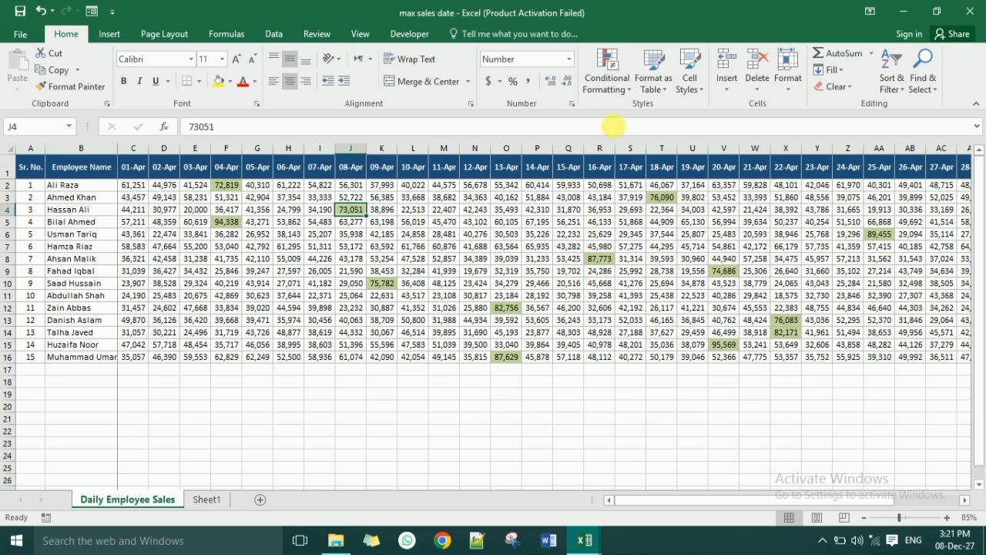
left_click(606, 86)
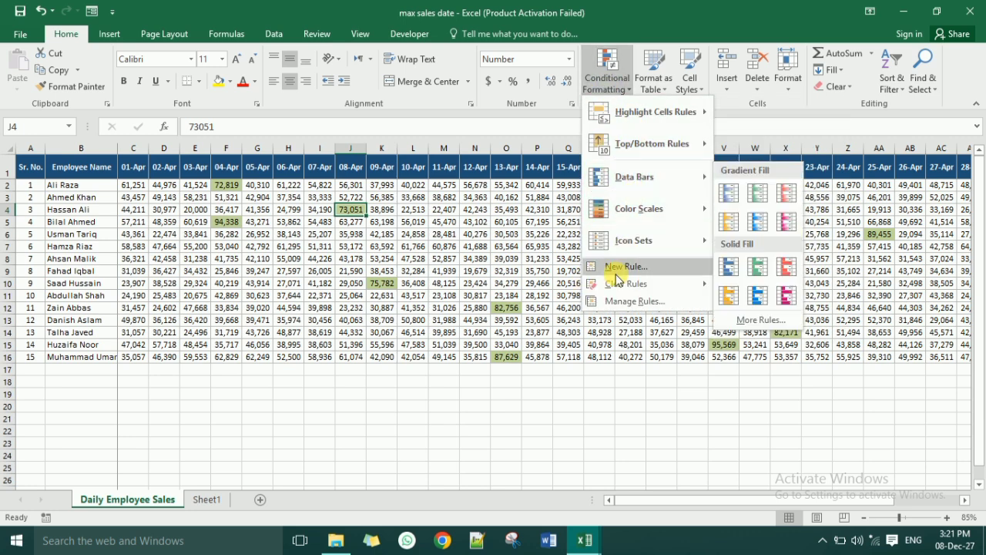
left_click(448, 228)
left_click(448, 226)
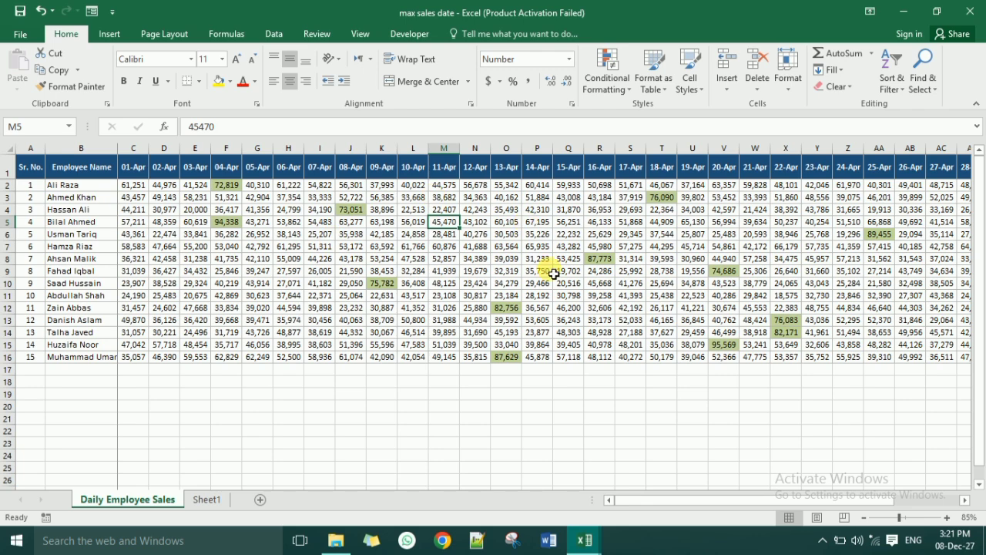
On Sheet1, select the sales range C2:AF16 and start a new conditional formatting rule that uses a formula.
left_click(204, 499)
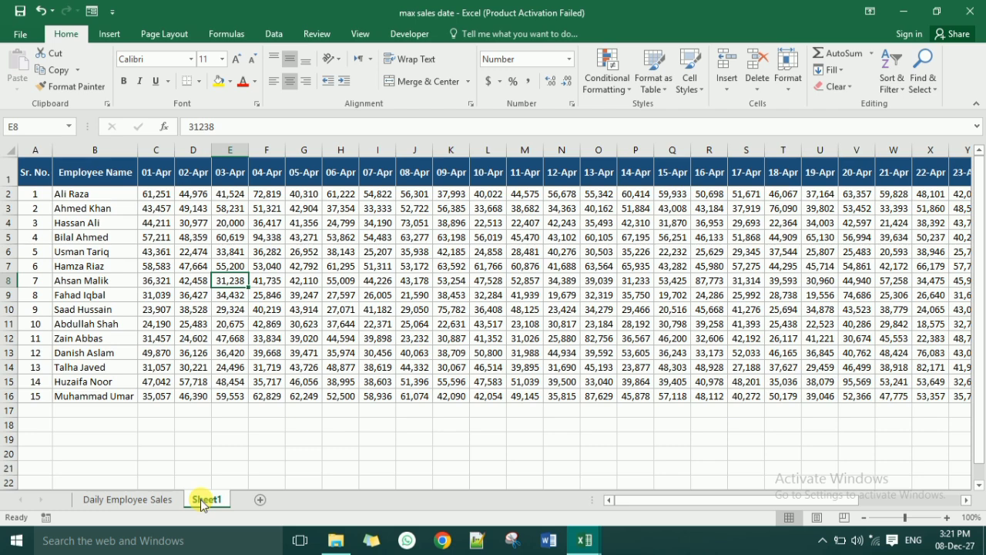
left_click(148, 194)
left_click_drag(350, 259, 785, 393)
left_click_drag(786, 197, 173, 400)
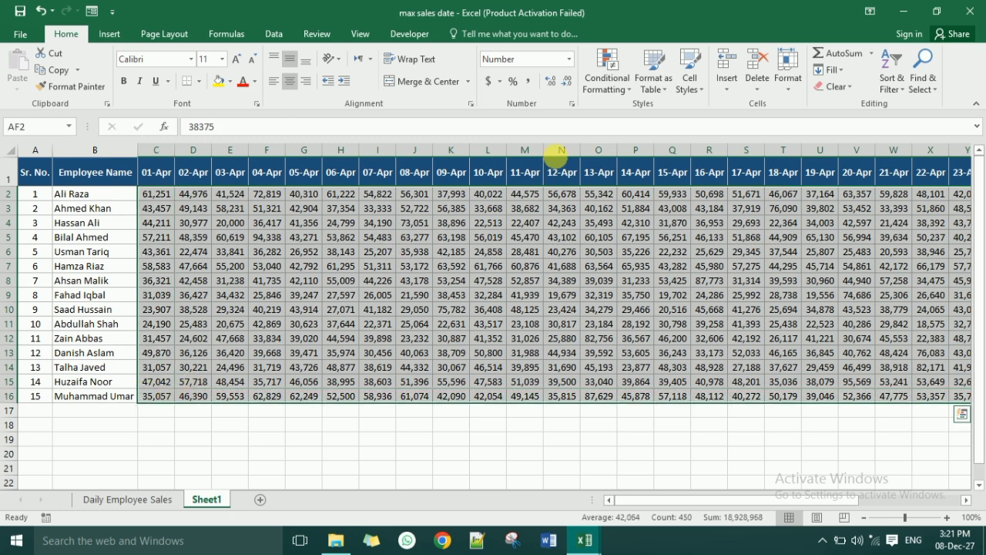
left_click(603, 80)
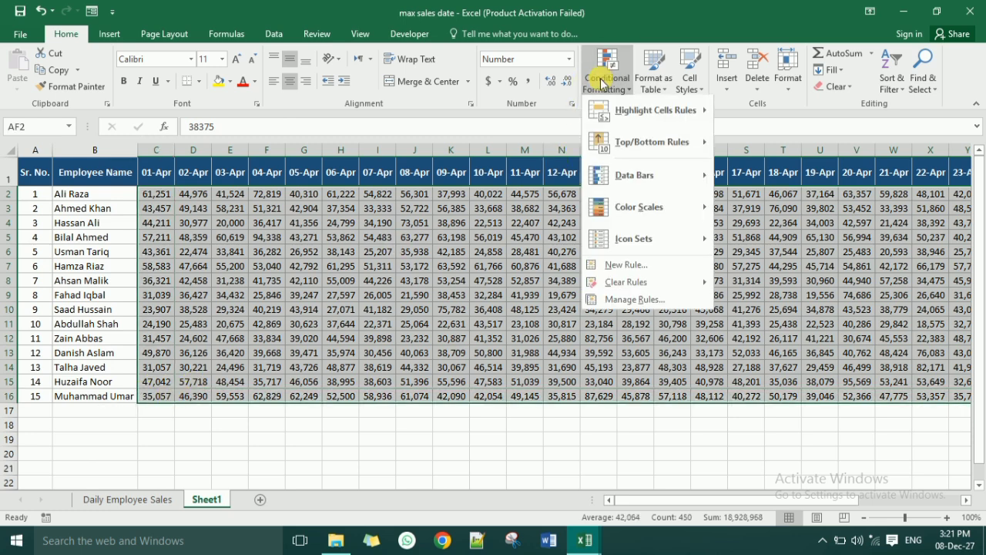
left_click(602, 265)
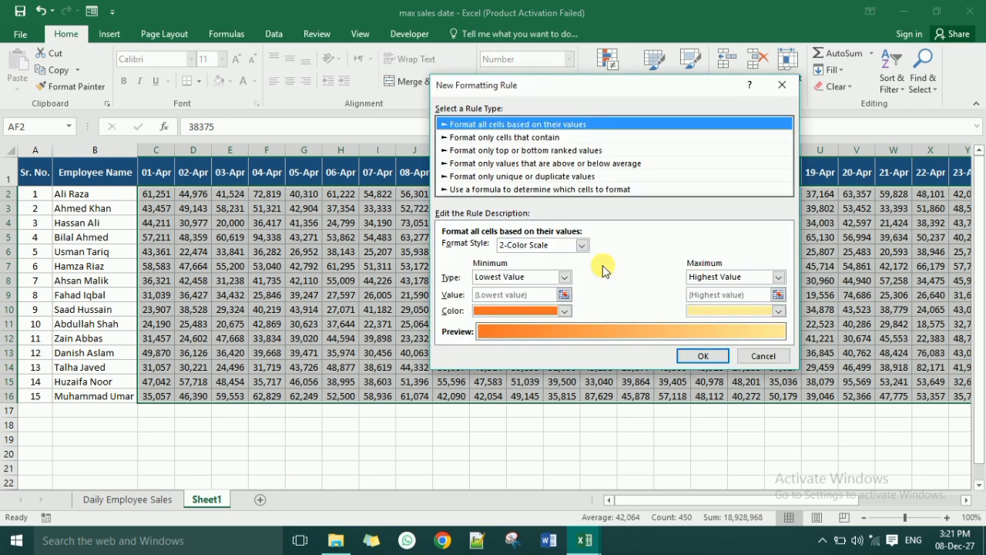
left_click(520, 189)
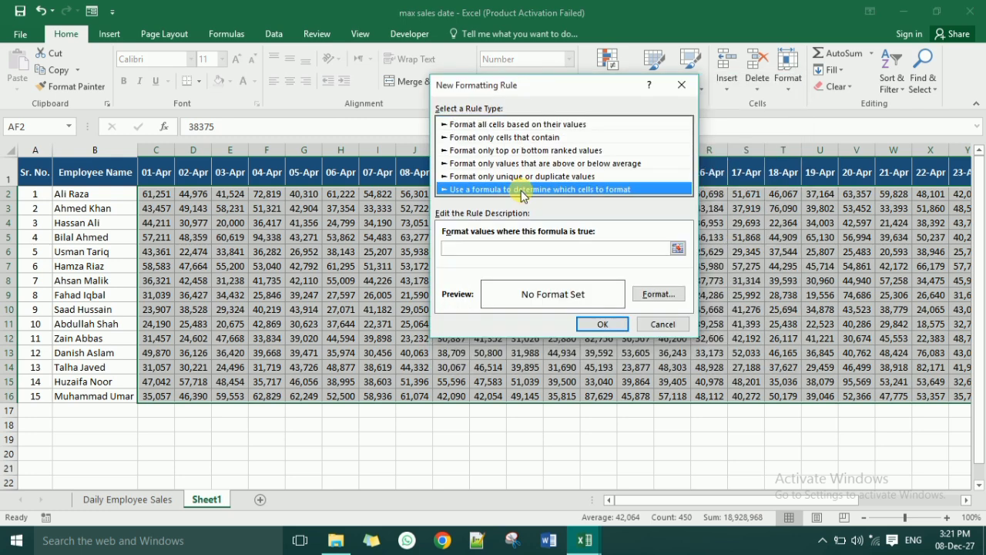
Enter =C2=max($C$2:$AF$2) as the new rule's formula.
left_click(487, 249)
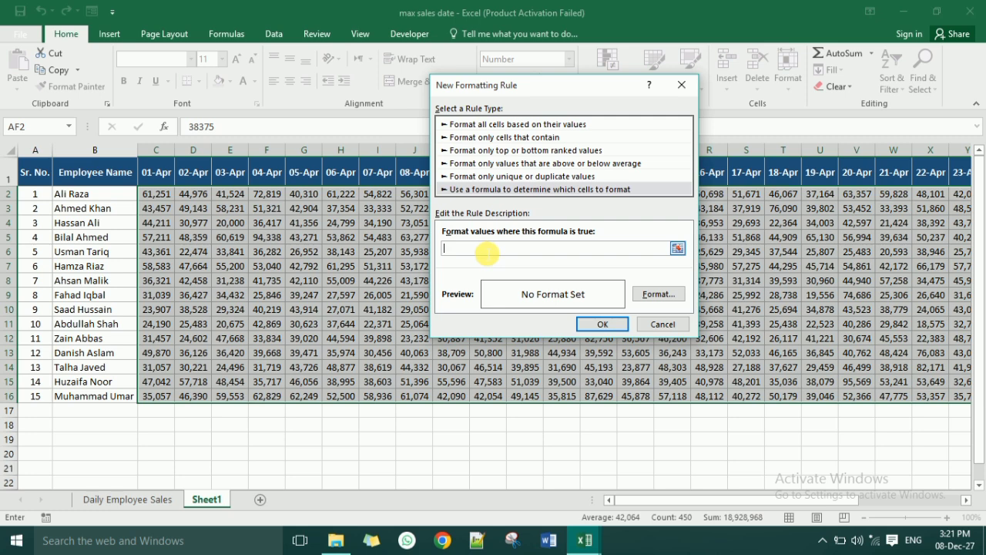
left_click(168, 200)
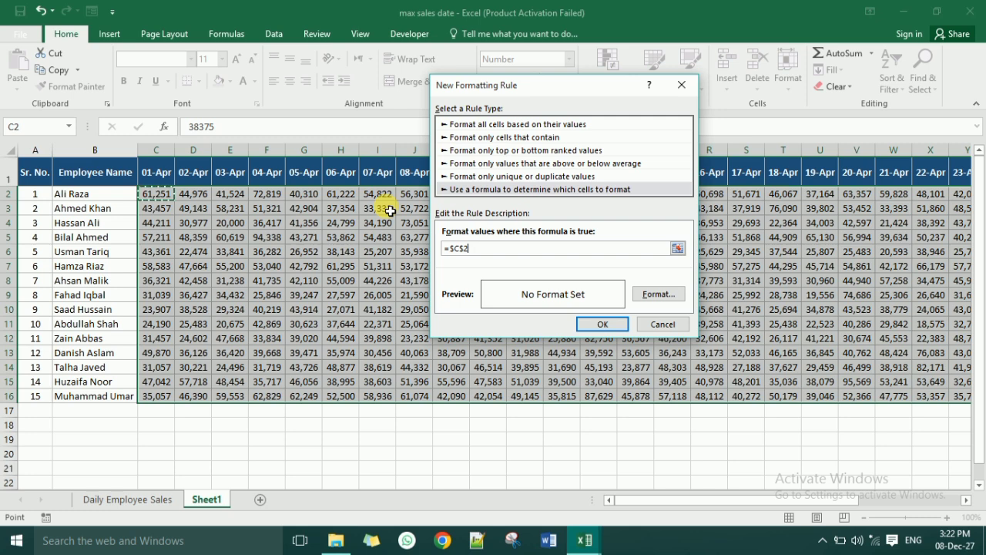
key("F4")
key("F4")
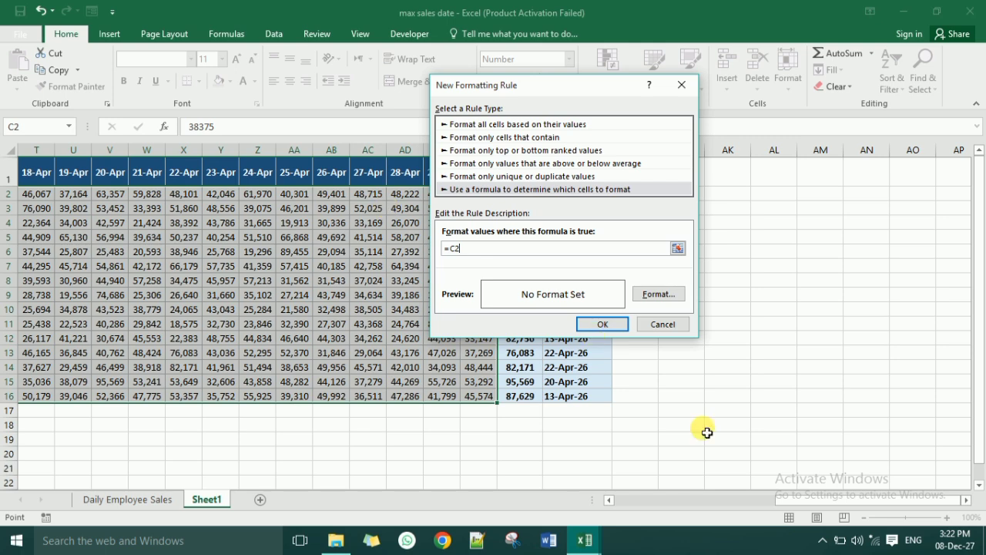
left_click(668, 499)
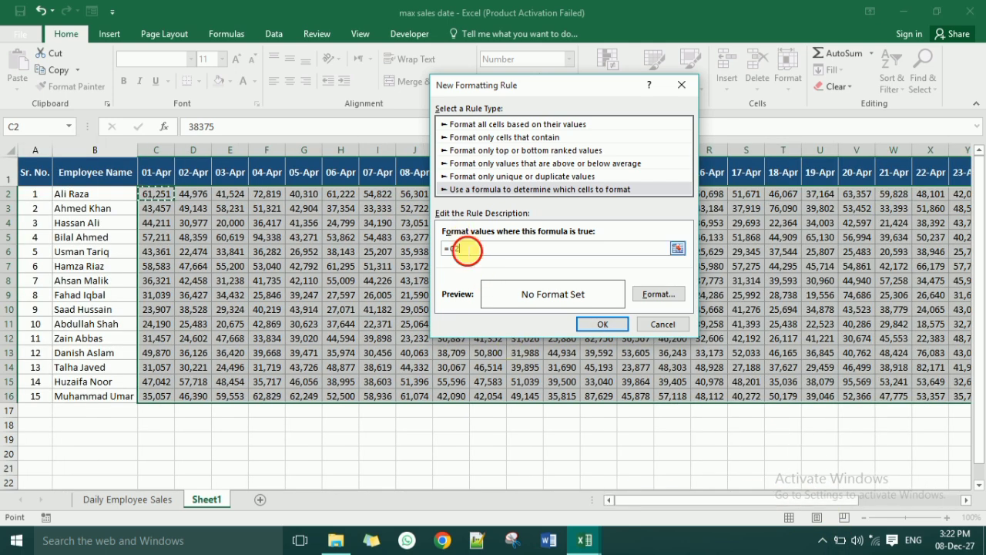
left_click(467, 248)
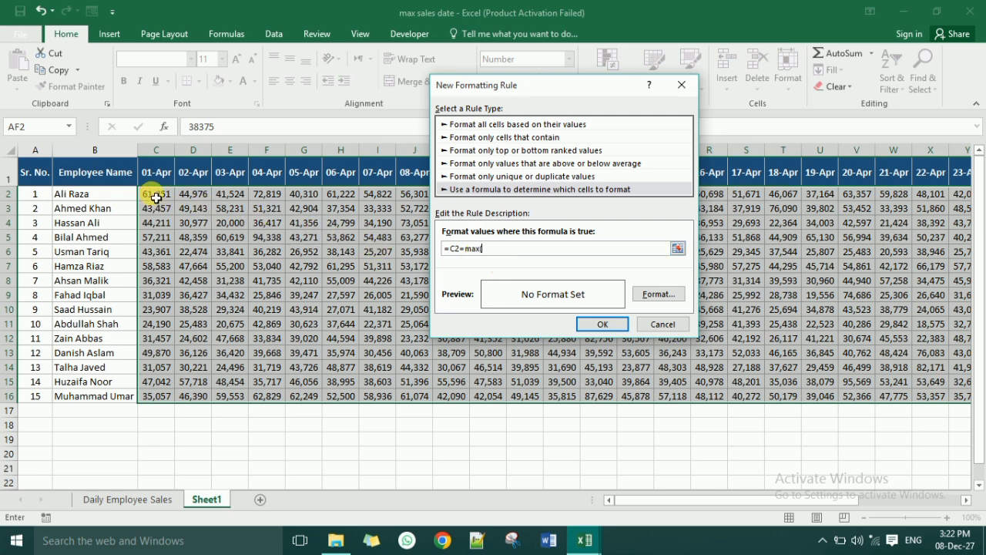
left_click_drag(156, 198, 879, 193)
left_click_drag(862, 497, 608, 524)
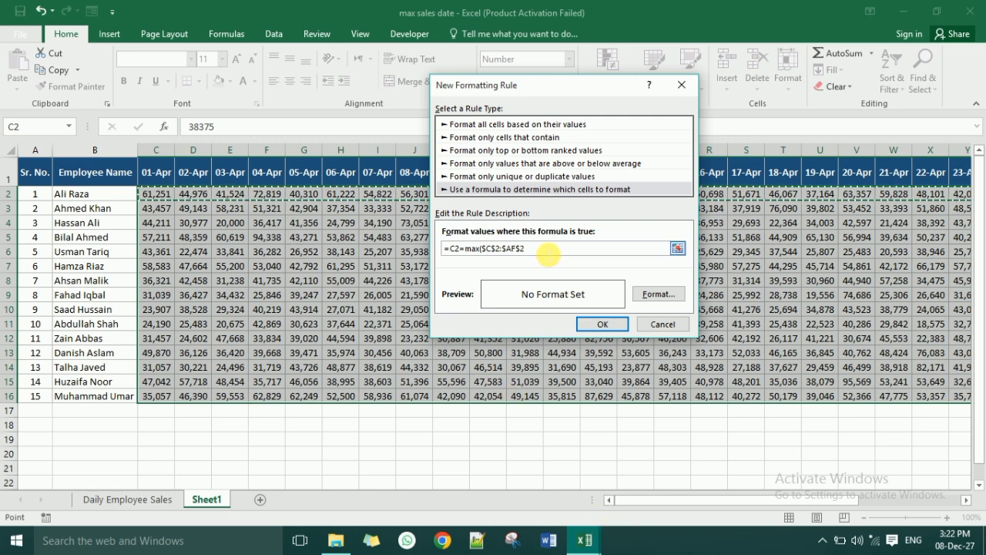
type(")")
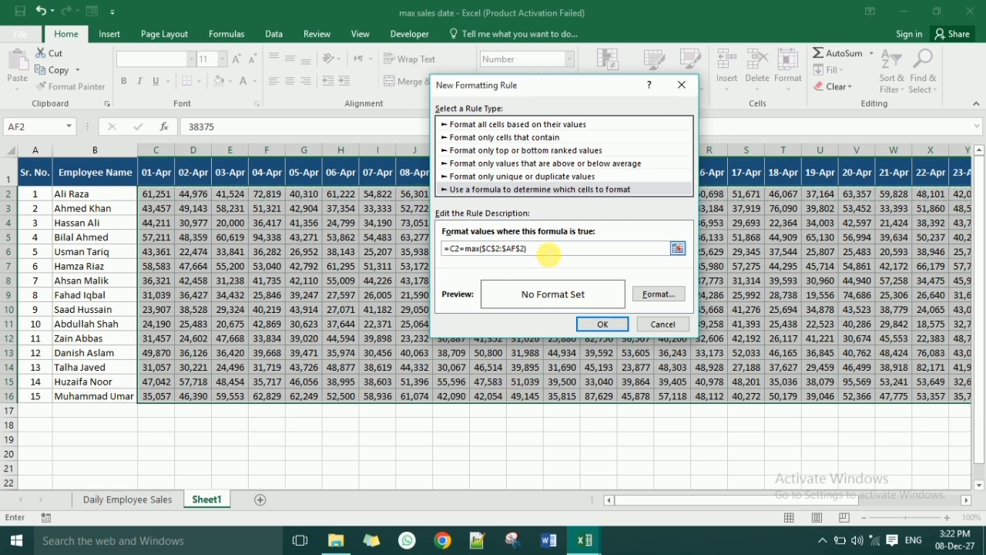
left_click(459, 252)
left_click_drag(539, 251, 469, 260)
left_click(456, 258)
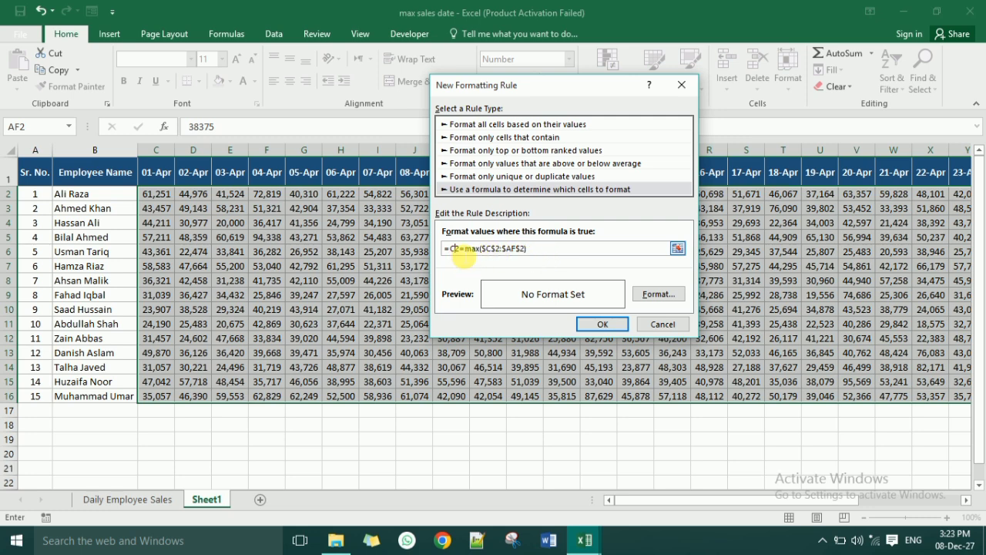
left_click(494, 256)
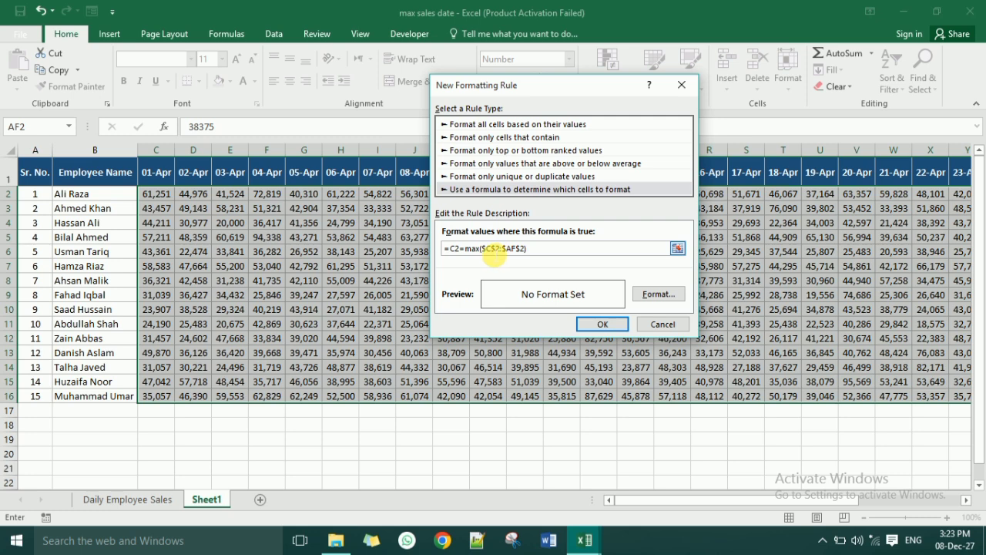
Set the rule's format to a light olive green fill.
left_click(655, 296)
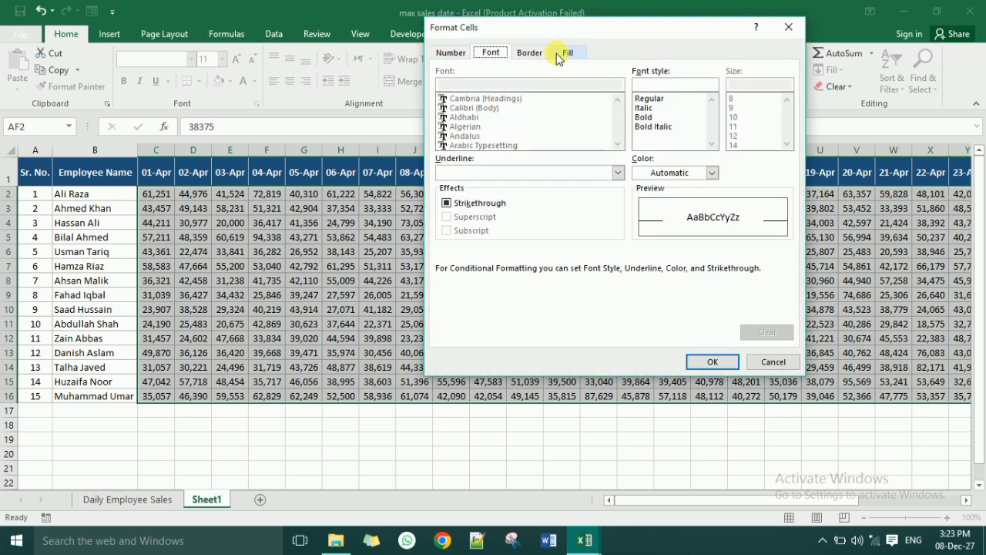
left_click(556, 59)
left_click(528, 150)
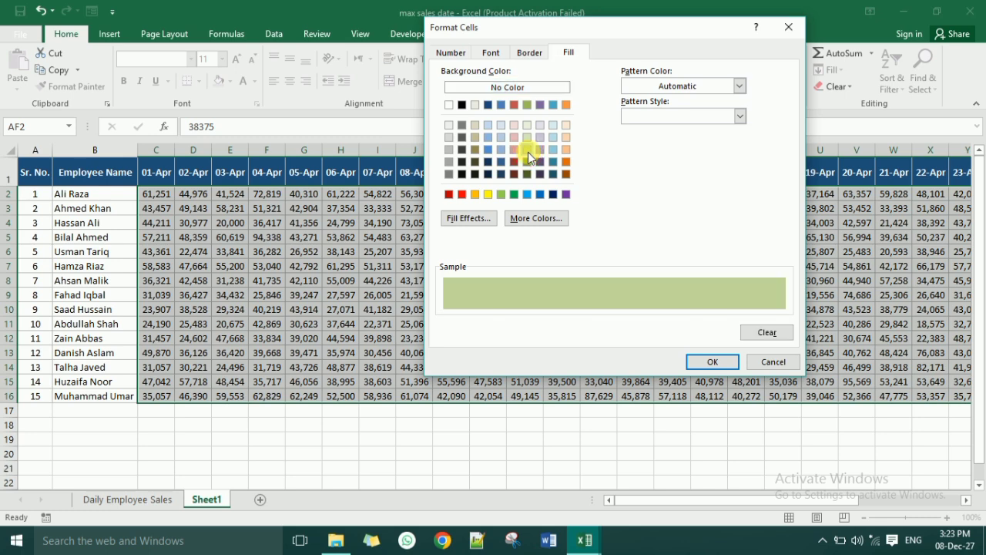
left_click(717, 361)
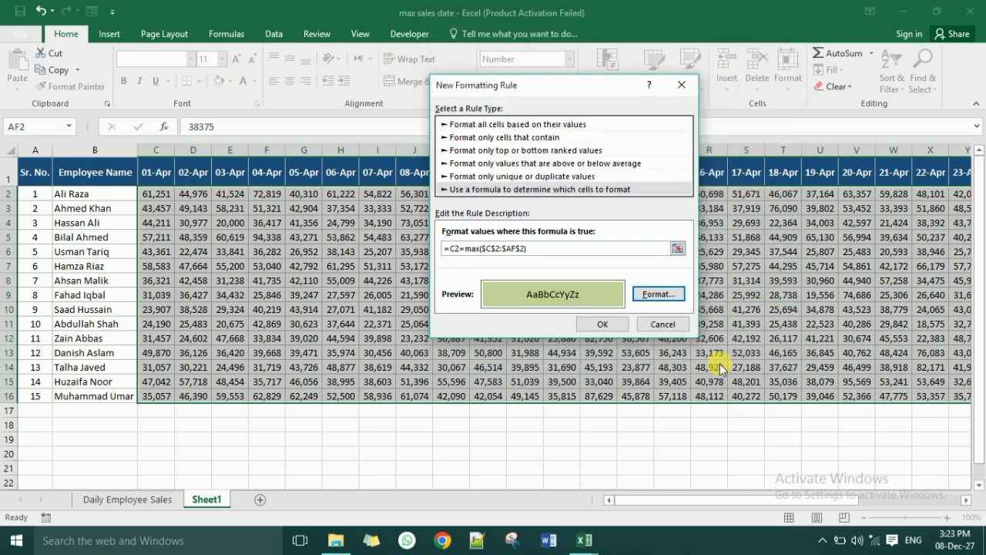
Make the row references in the formula's MAX range relative, as $C2:$AF2, and apply the rule.
left_click(498, 250)
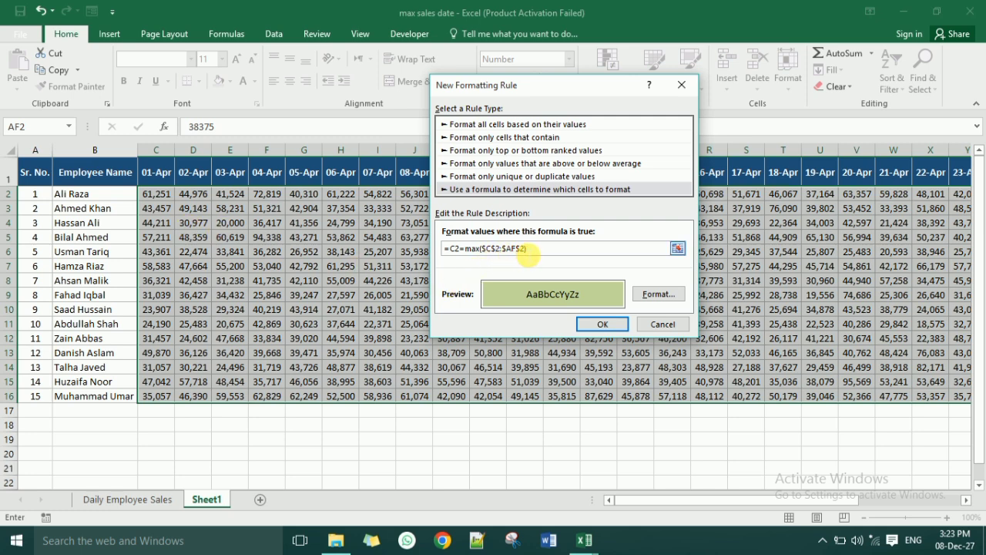
left_click_drag(529, 248, 489, 255)
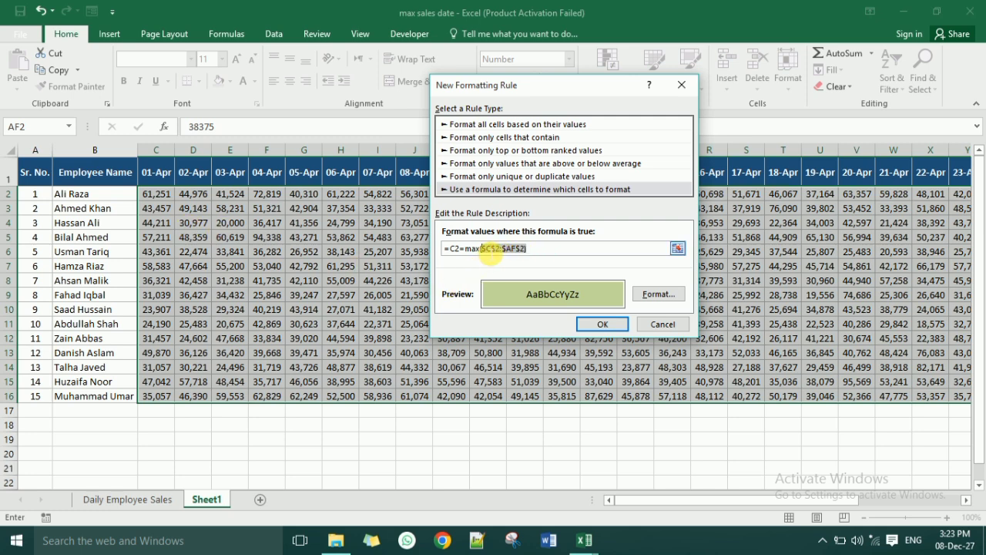
left_click(501, 255)
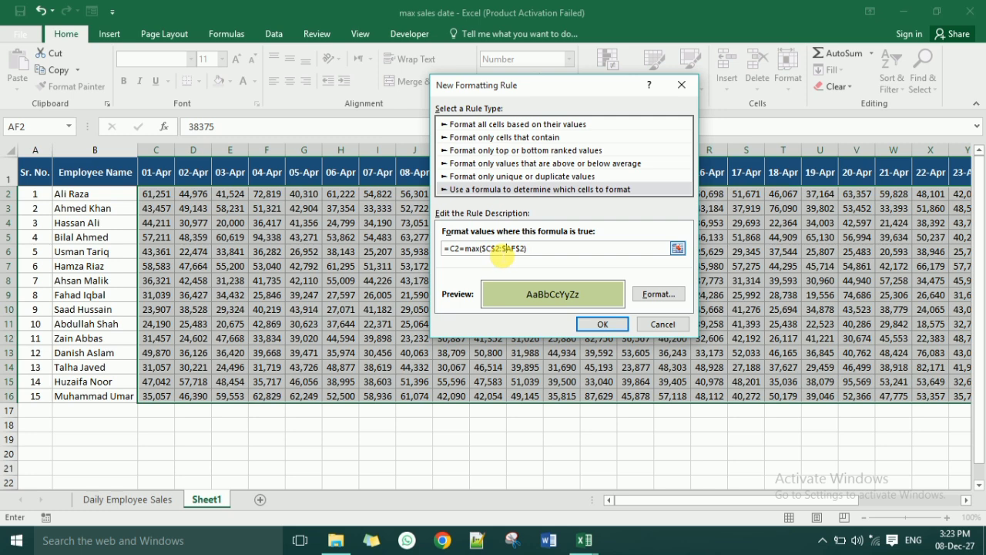
key("BackSpace")
left_click(521, 251)
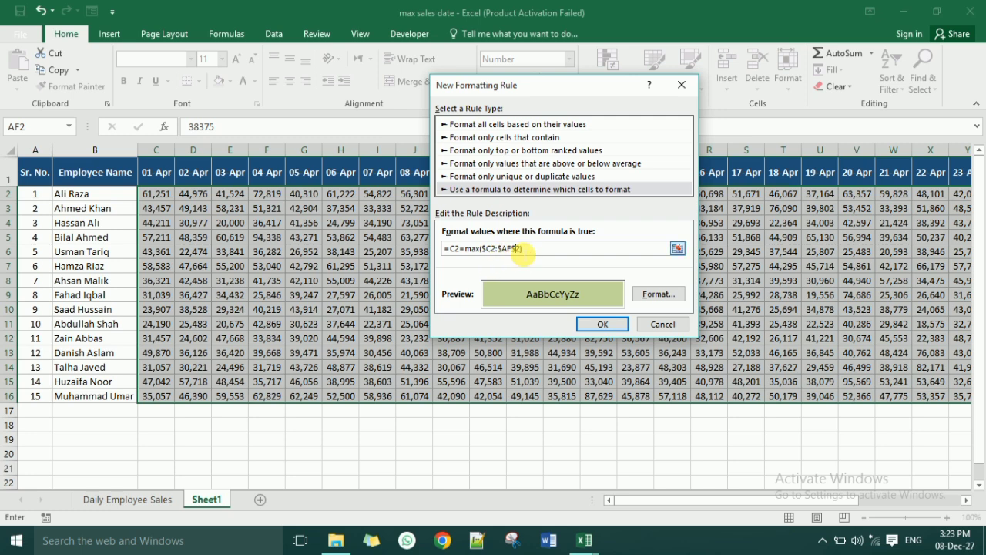
key("BackSpace")
left_click(527, 251)
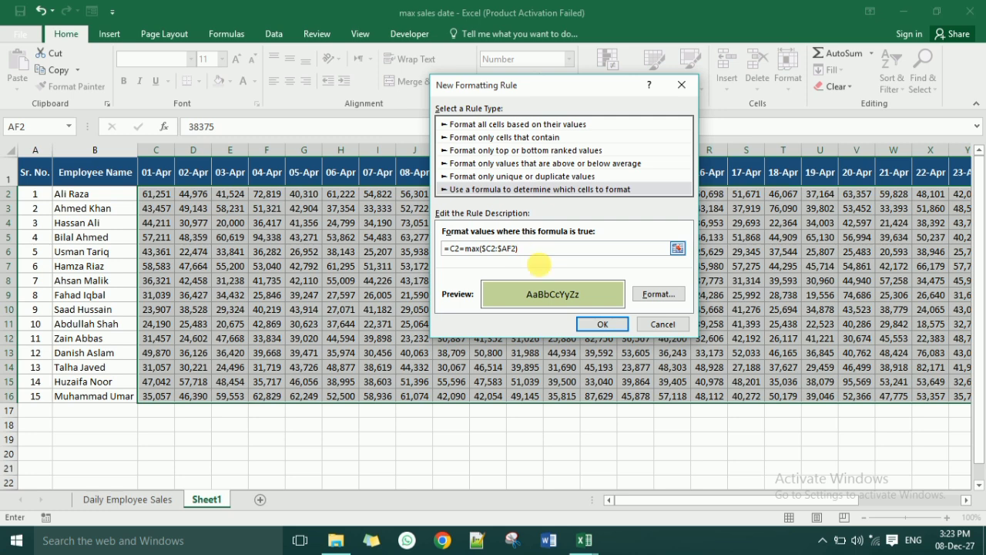
left_click(599, 327)
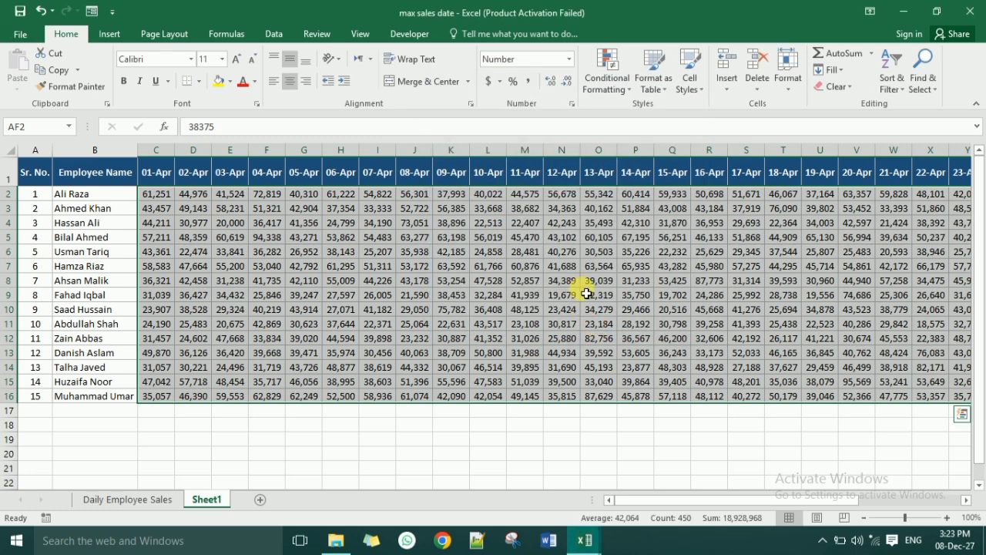
Edit the sales range's existing conditional formatting rule so the compared cell is relative C2, making the formula =C2=MAX($C2:$AF2).
left_click(608, 83)
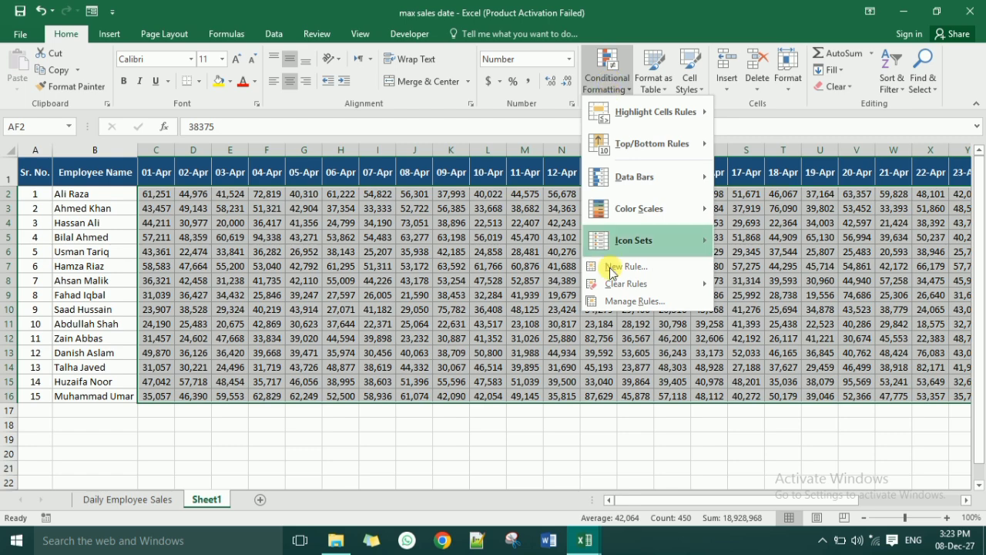
left_click(618, 301)
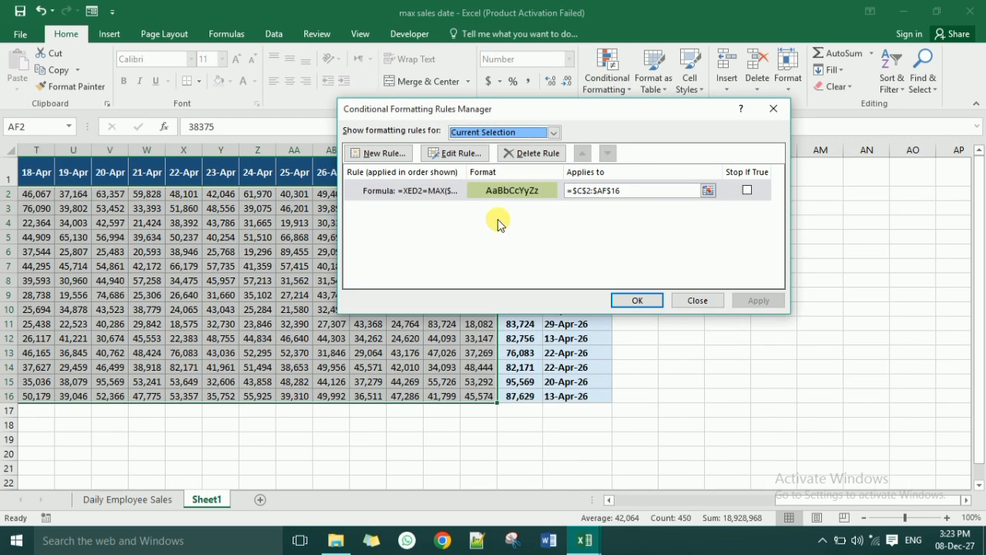
left_click(433, 190)
double_click(433, 190)
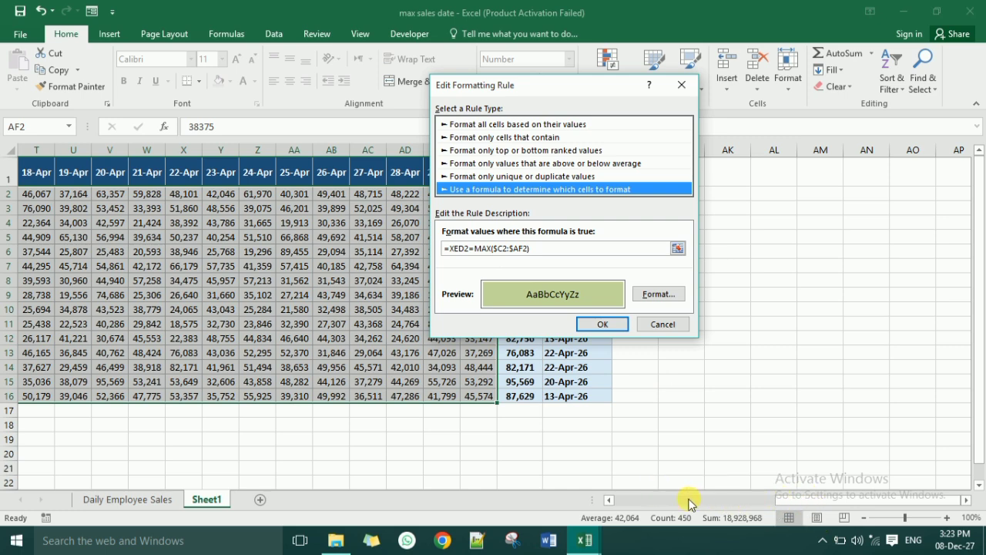
left_click(584, 247)
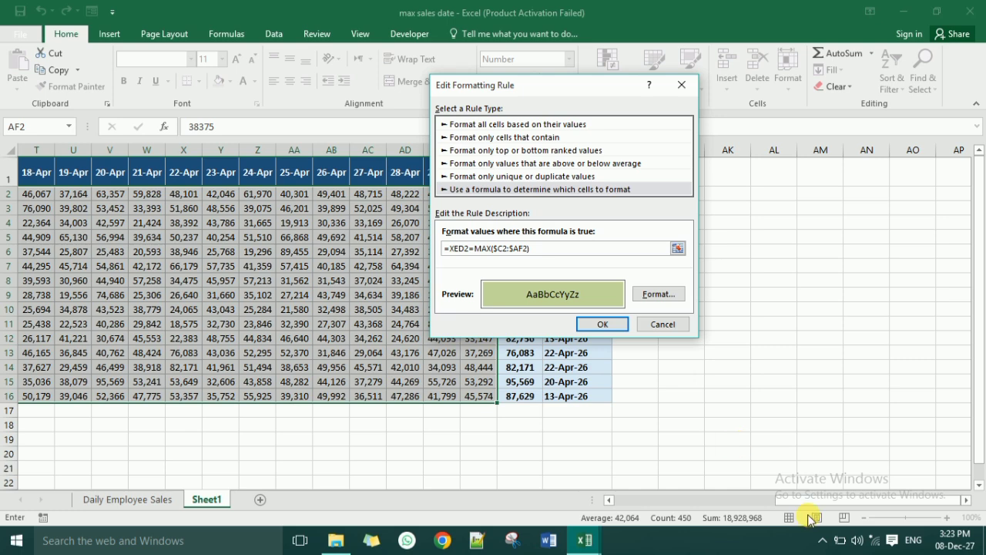
left_click_drag(807, 500, 581, 492)
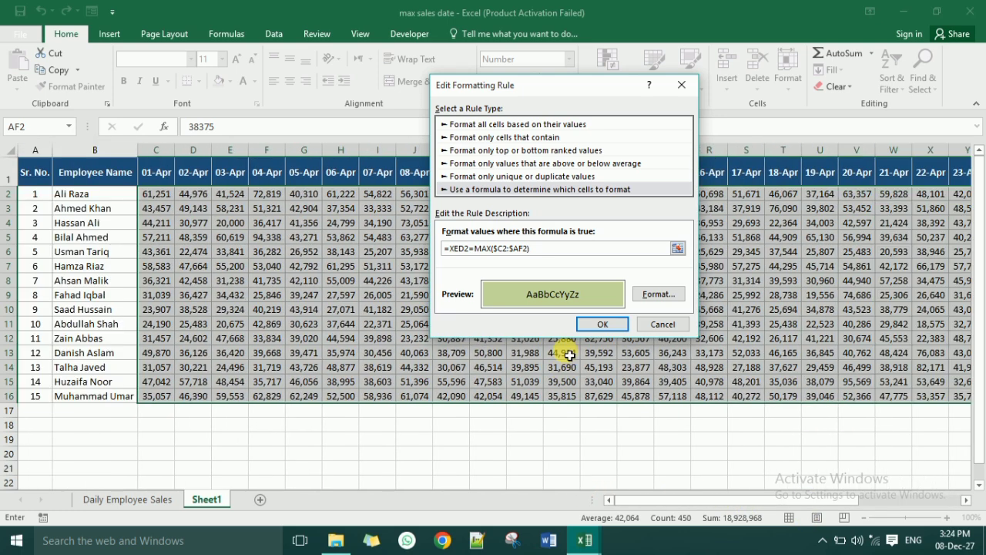
double_click(459, 250)
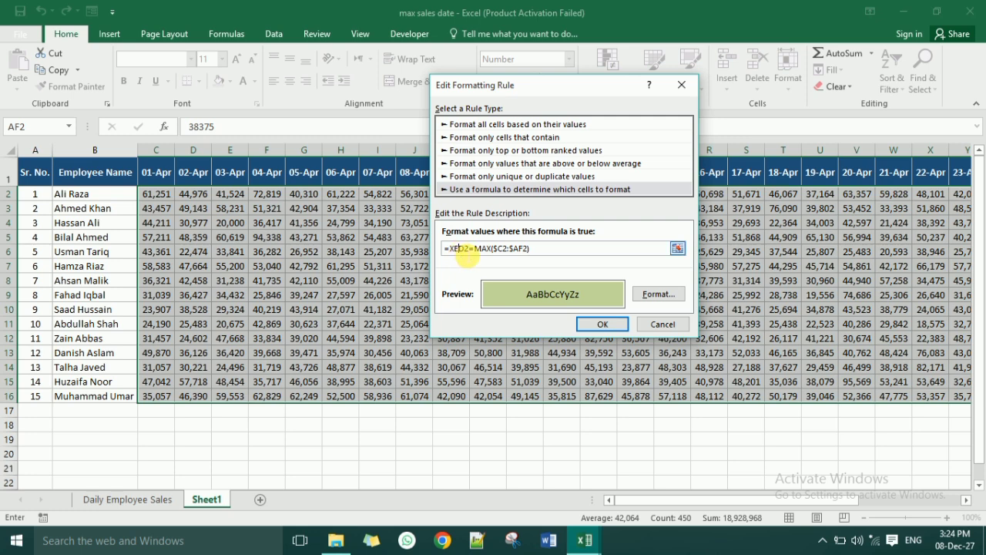
key("BackSpace")
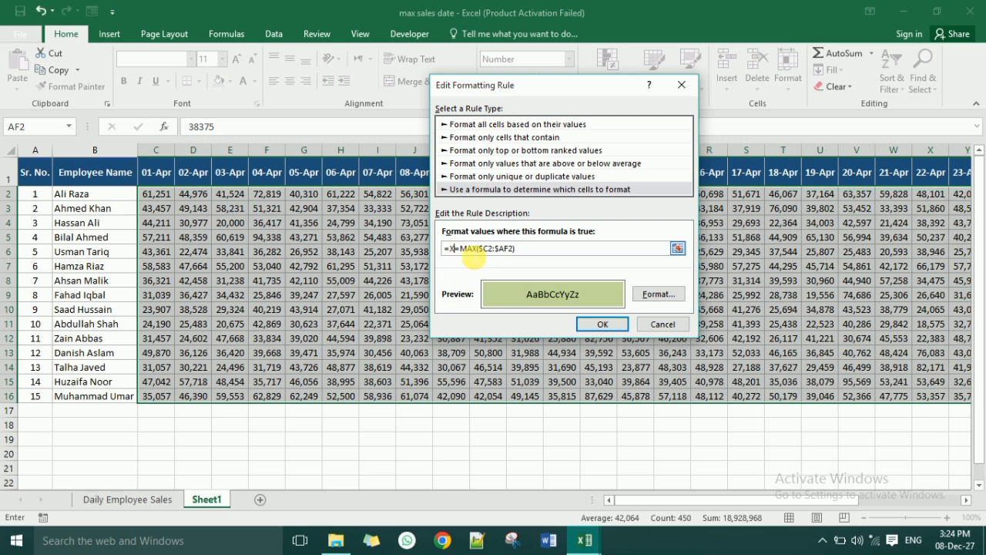
left_click(154, 194)
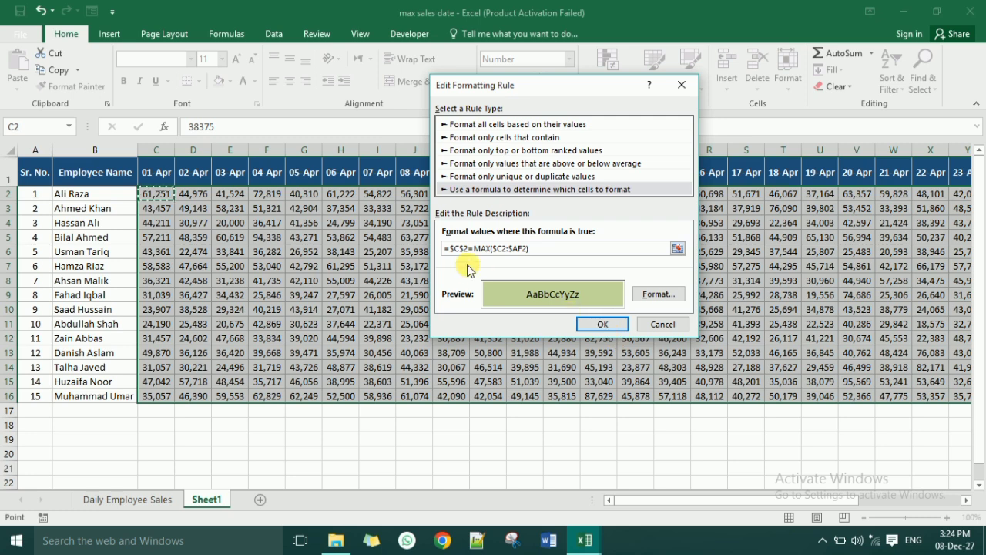
key("F4")
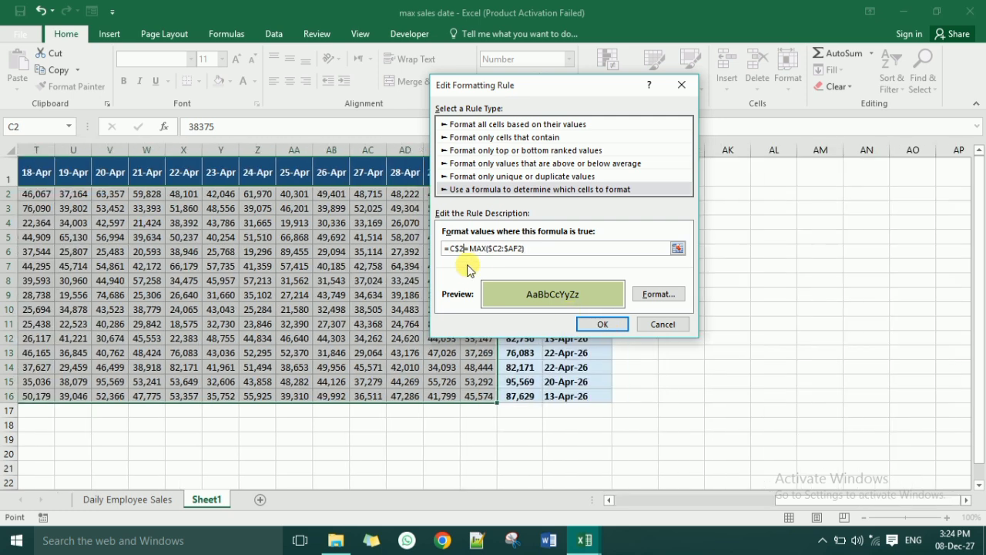
key("F4")
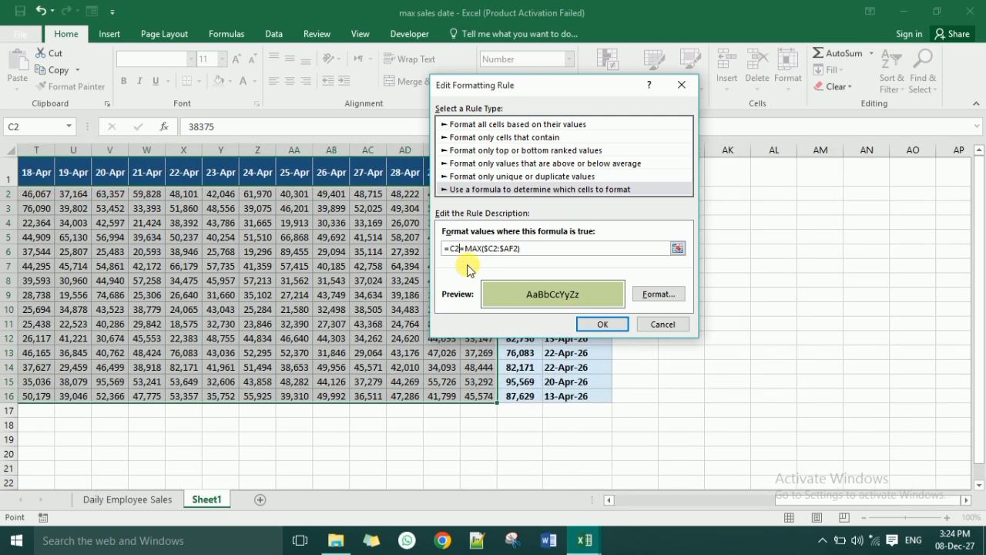
Save the edited formula, apply the rule to =$C$2:$AF$16, and close the rules manager.
left_click(596, 323)
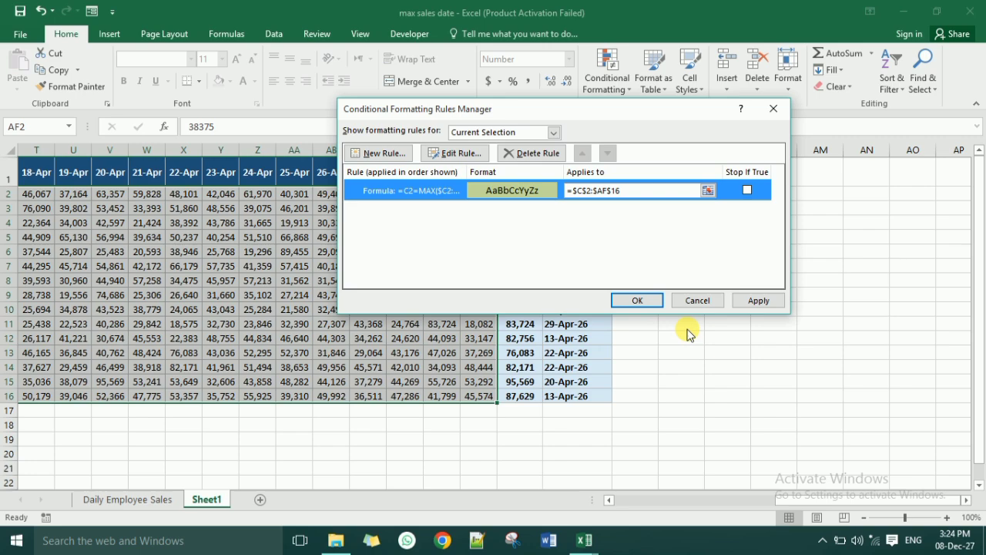
left_click(757, 299)
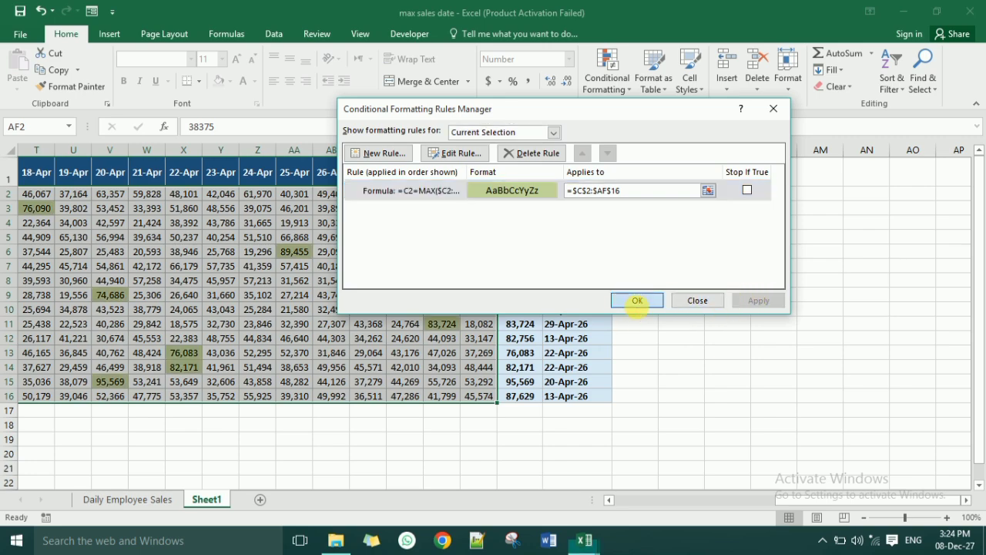
left_click(637, 303)
left_click_drag(817, 500, 637, 480)
left_click(343, 354)
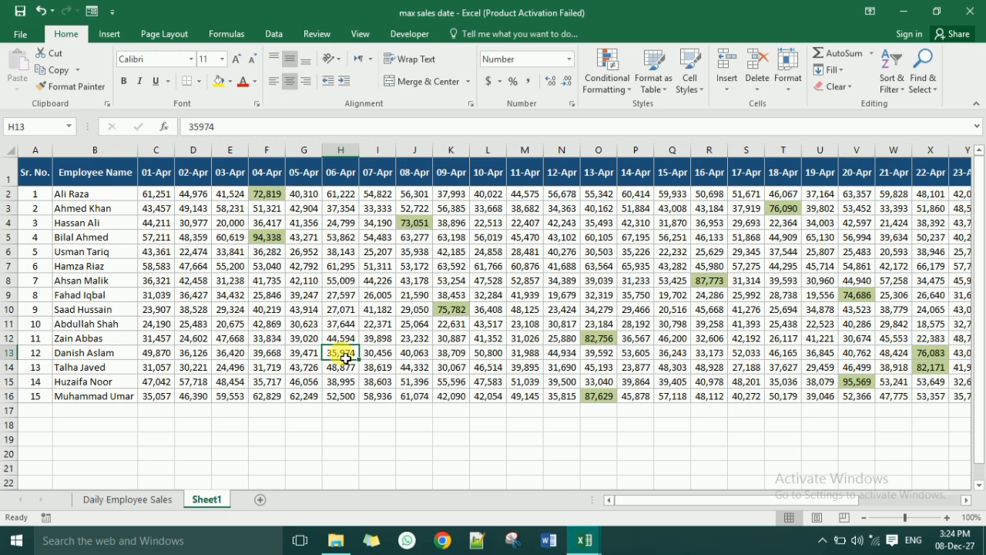
left_click(168, 197)
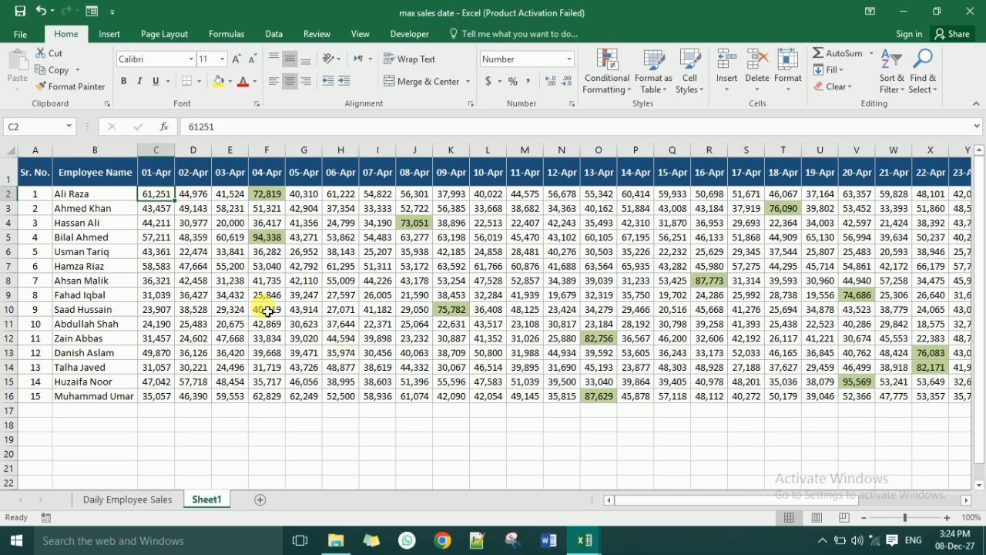
left_click(428, 296)
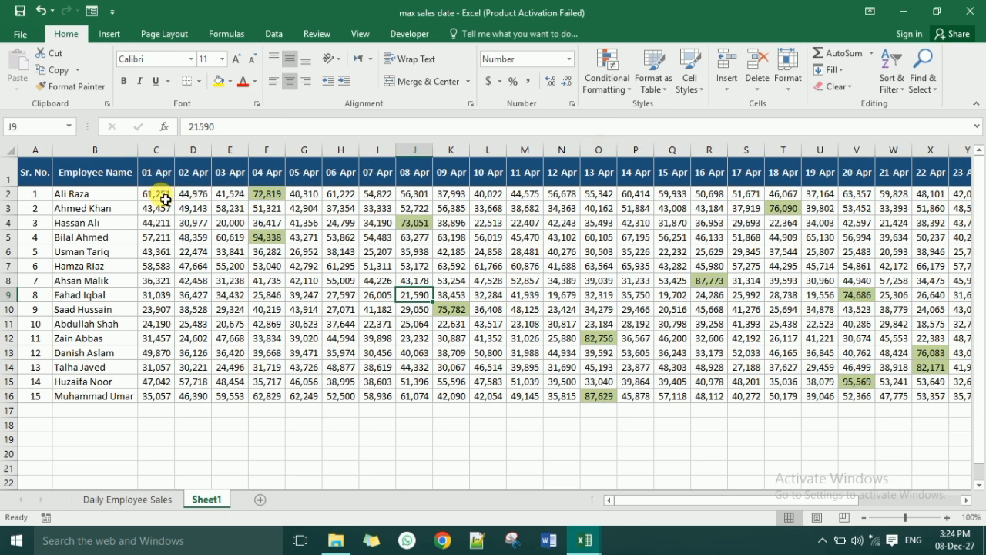
left_click_drag(160, 195, 718, 367)
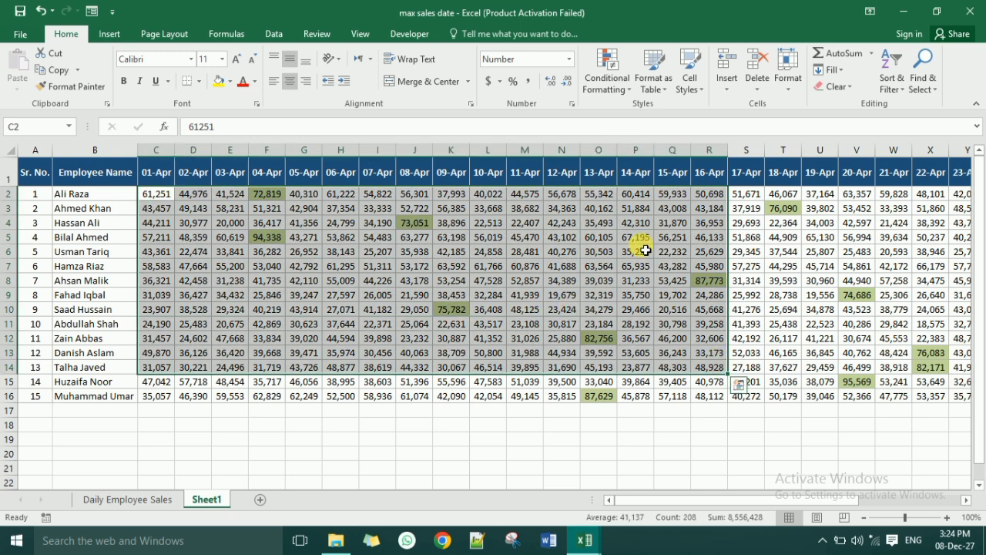
left_click(605, 74)
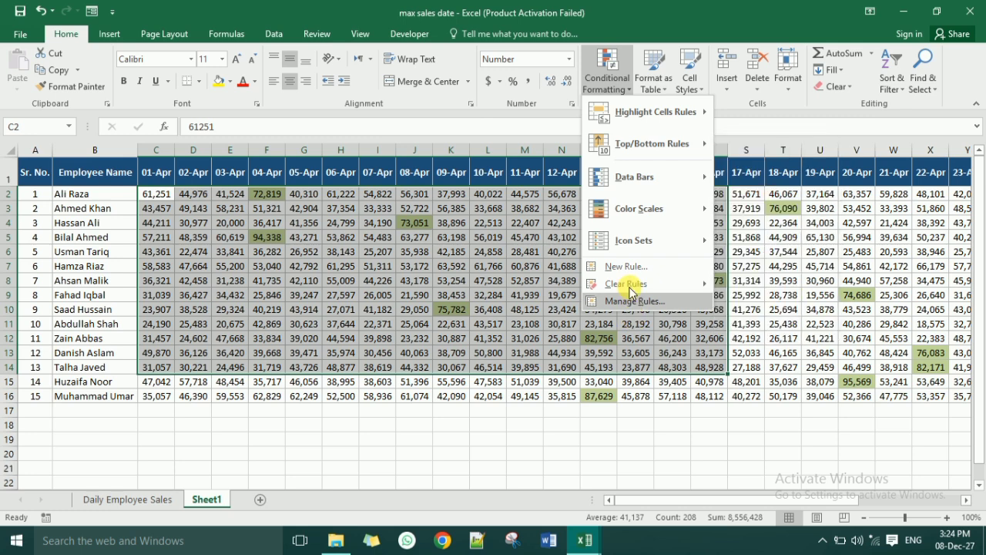
mouse_move(629, 284)
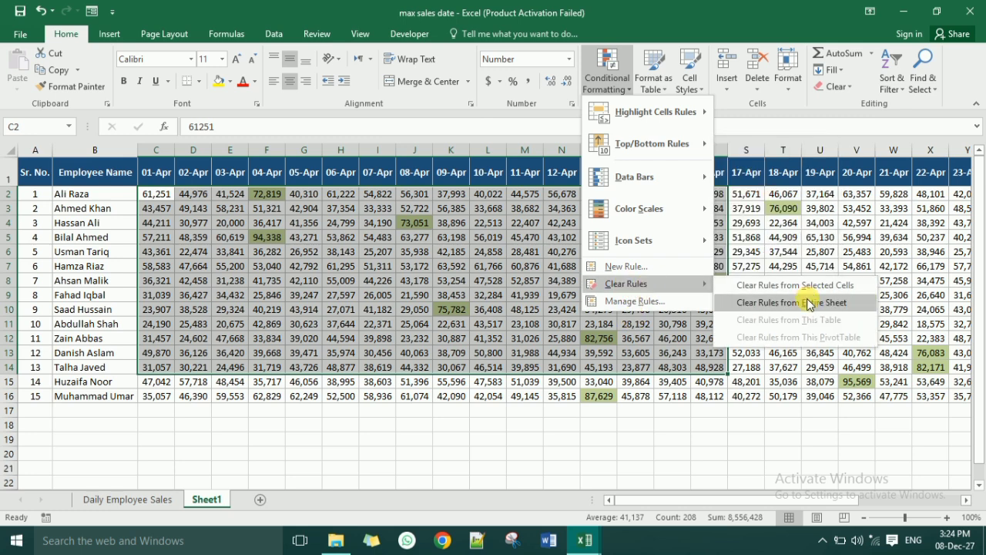
left_click(568, 322)
left_click(564, 312)
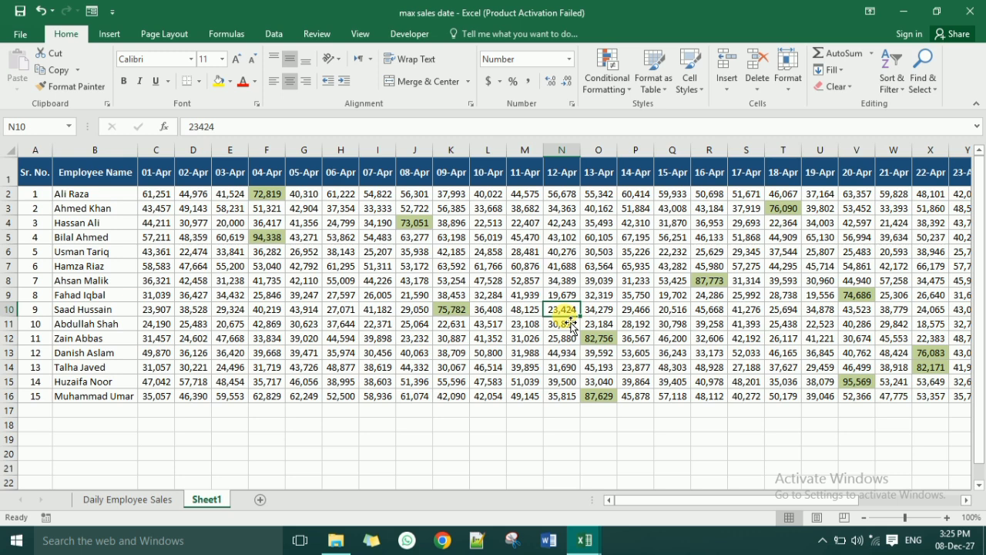
left_click(821, 540)
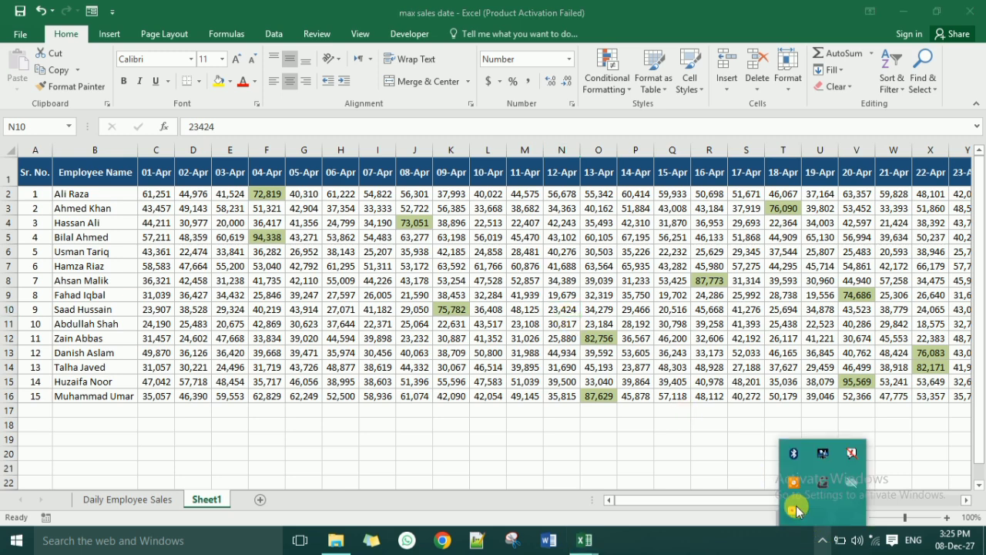